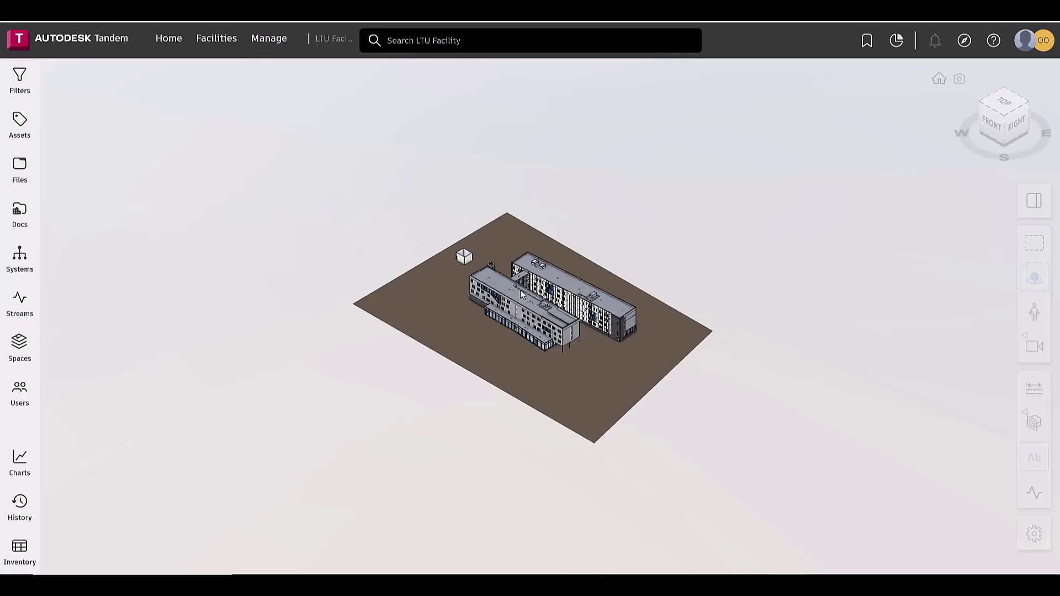
# Review the individual, batch and Azure import options for creating stream connections, and leave without creating any.
pyautogui.click(19, 301)
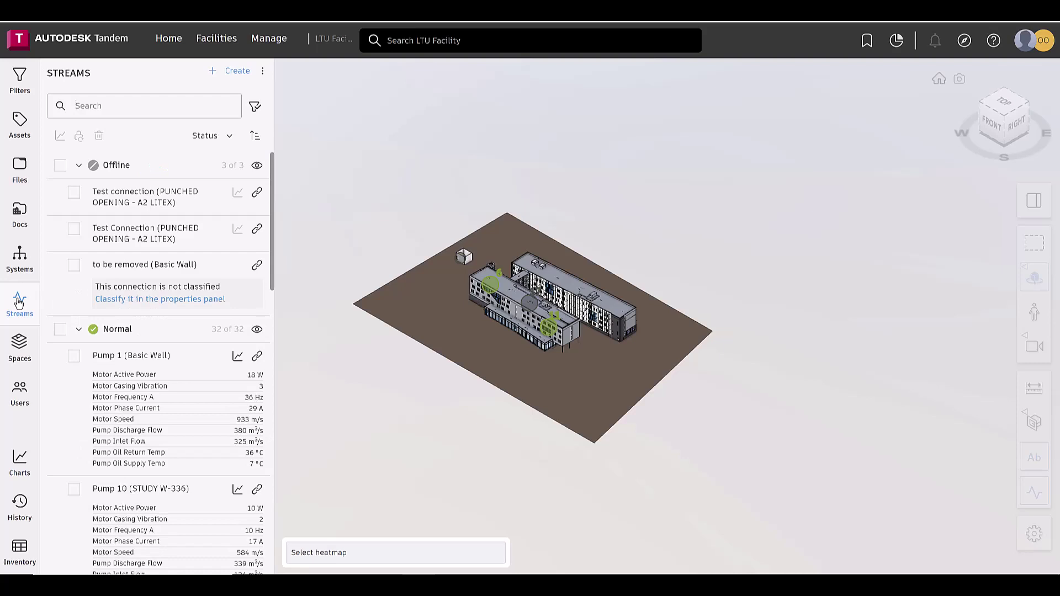
pyautogui.click(235, 71)
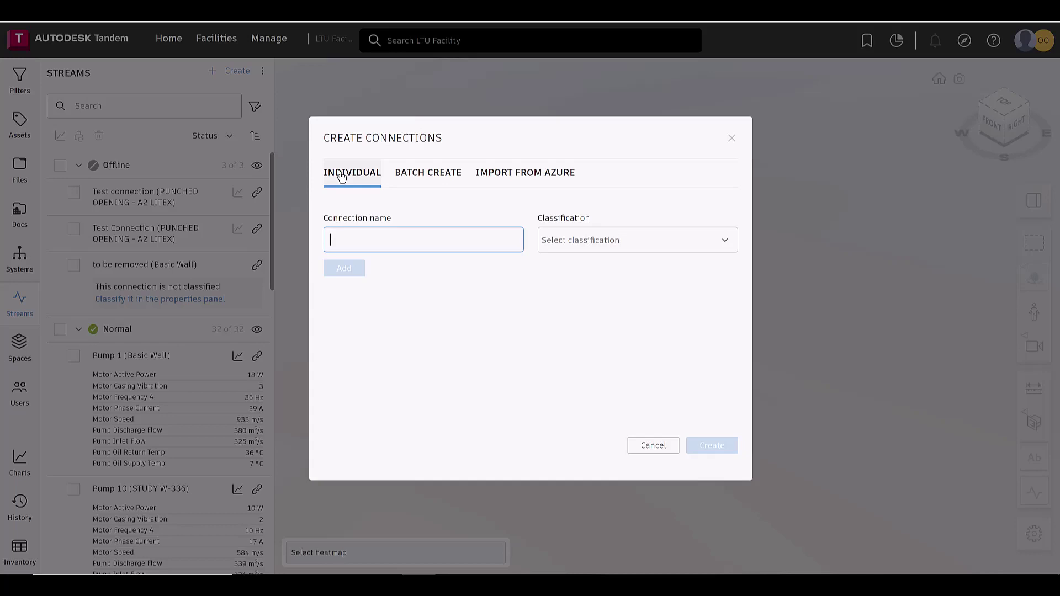
pyautogui.click(411, 173)
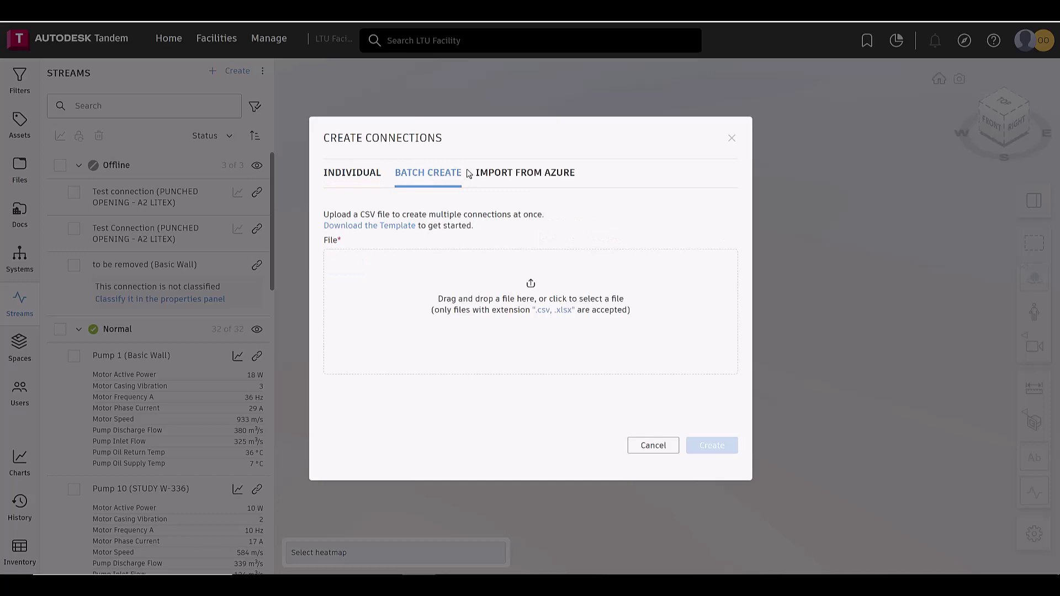
pyautogui.click(497, 174)
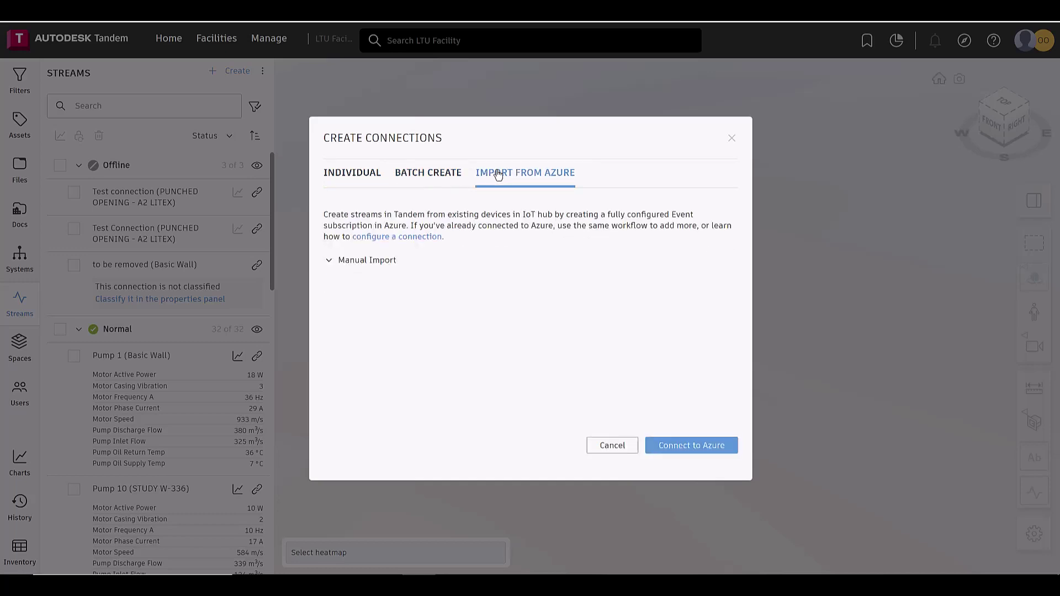
pyautogui.click(607, 446)
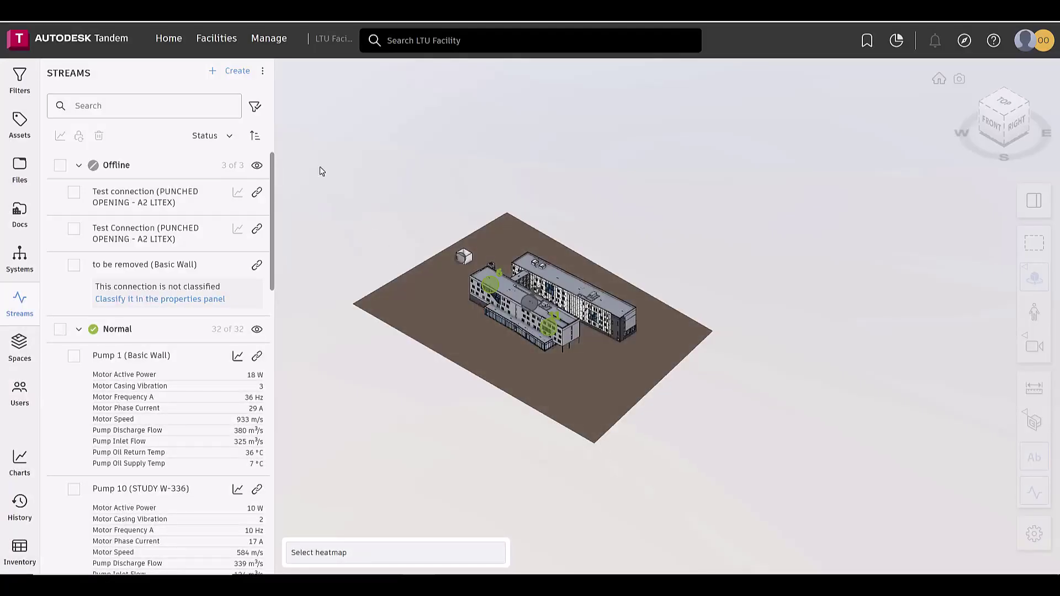
# Examine how Pump 10's incoming payload is mapped to its parameters in the stream connection configuration.
pyautogui.click(264, 73)
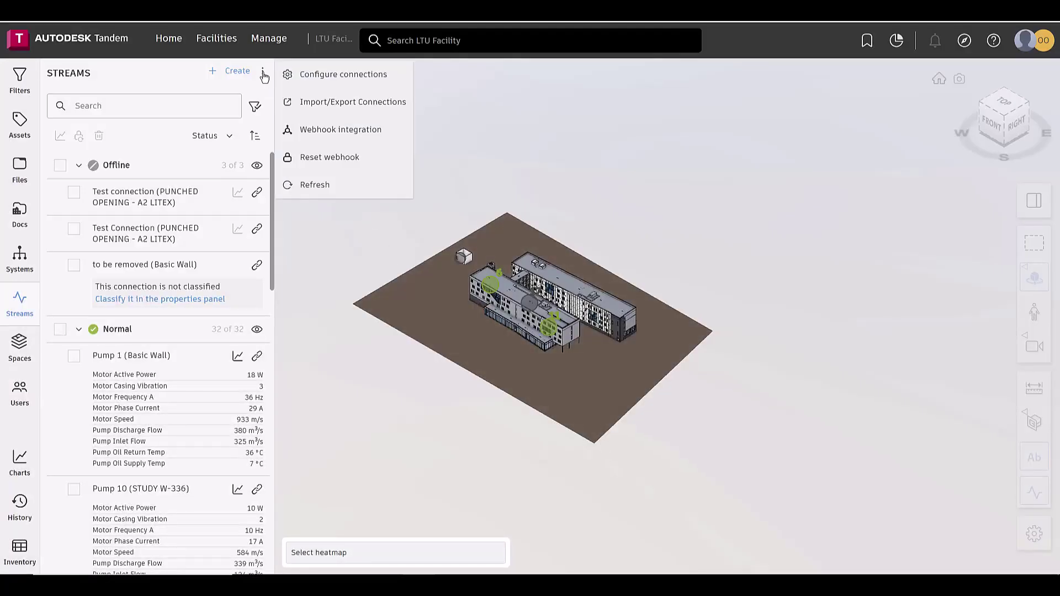
pyautogui.click(304, 81)
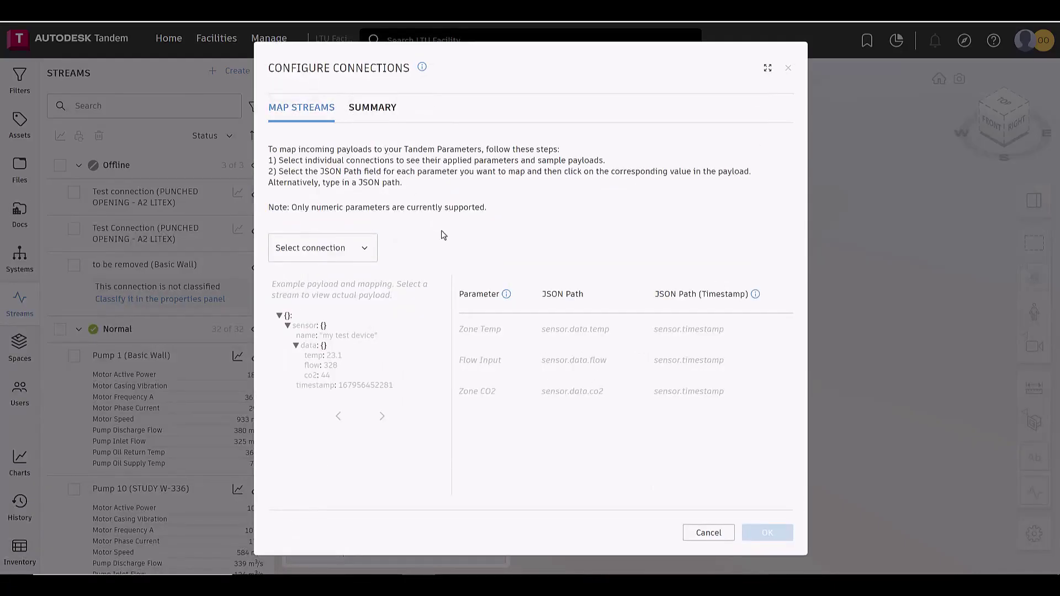
pyautogui.moveTo(507, 296)
pyautogui.moveTo(755, 295)
pyautogui.click(310, 255)
pyautogui.click(298, 330)
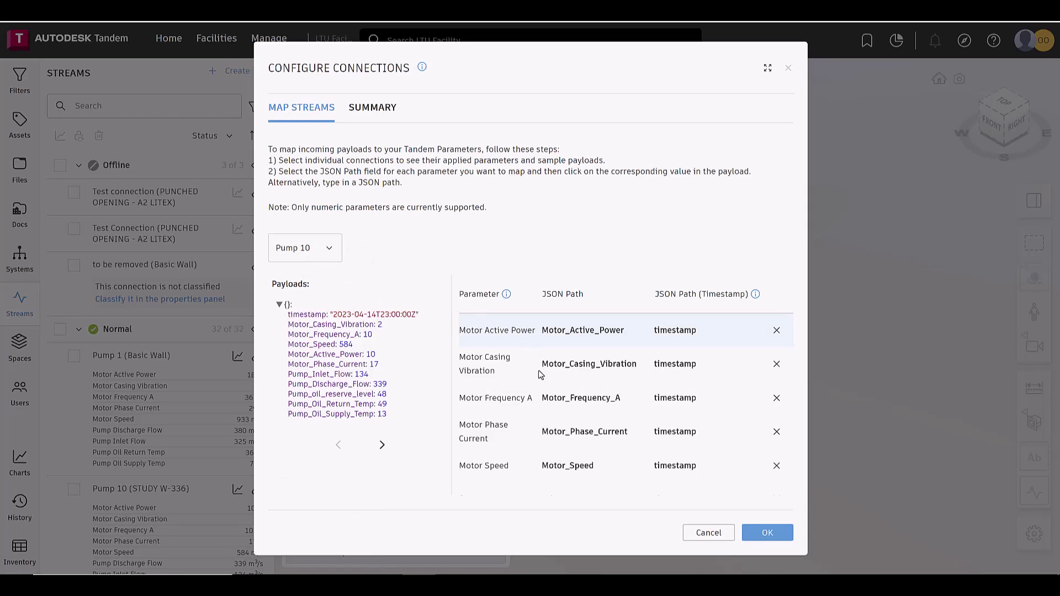
# Try clearing the CO2 mapping in the enlarged summary of parameter mappings across all streams, and discard the changes.
pyautogui.click(362, 112)
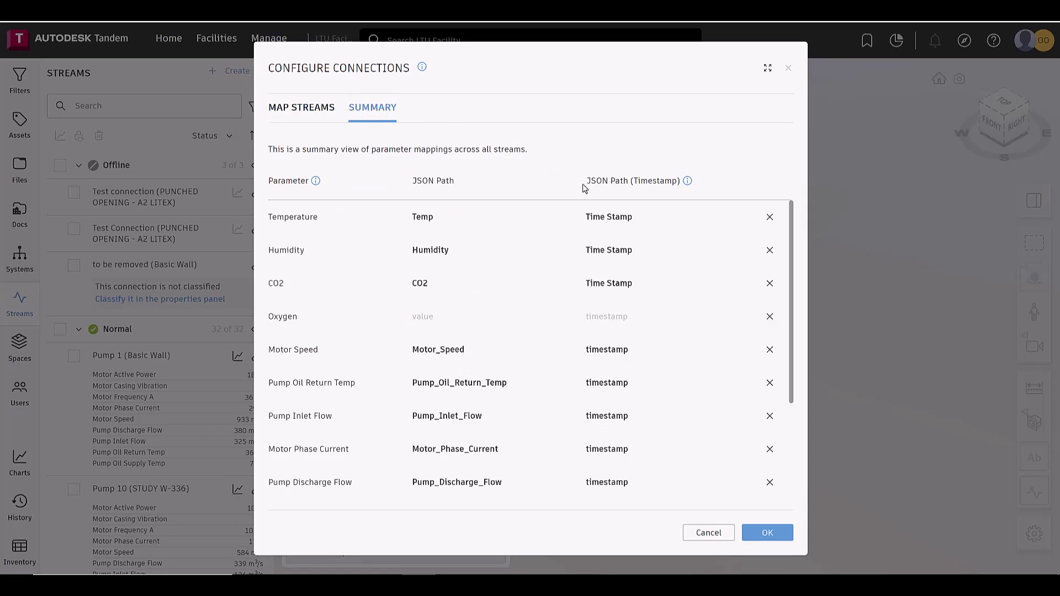
pyautogui.click(770, 284)
pyautogui.click(767, 68)
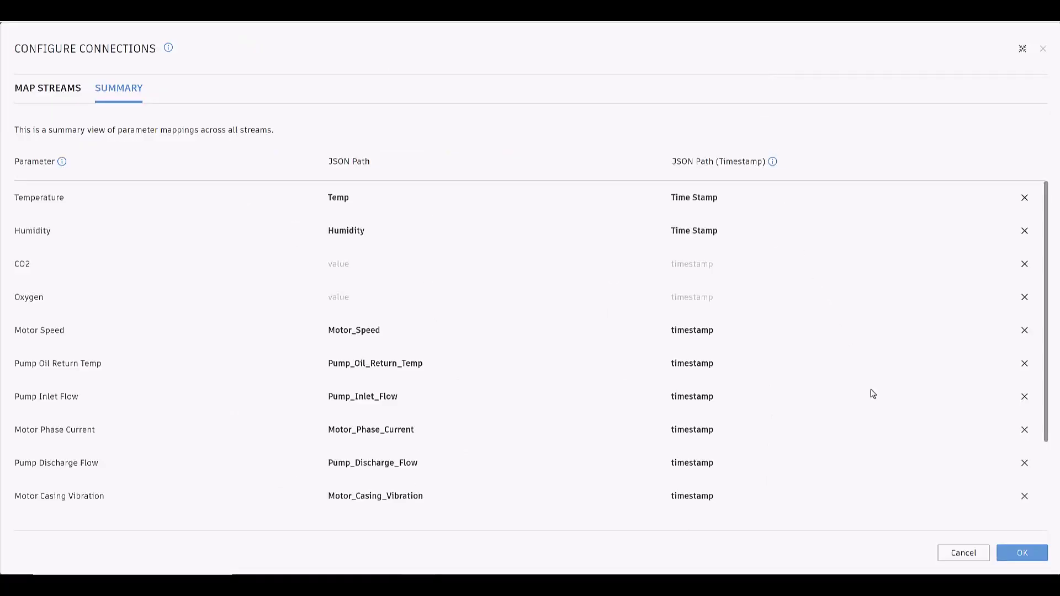
pyautogui.click(951, 559)
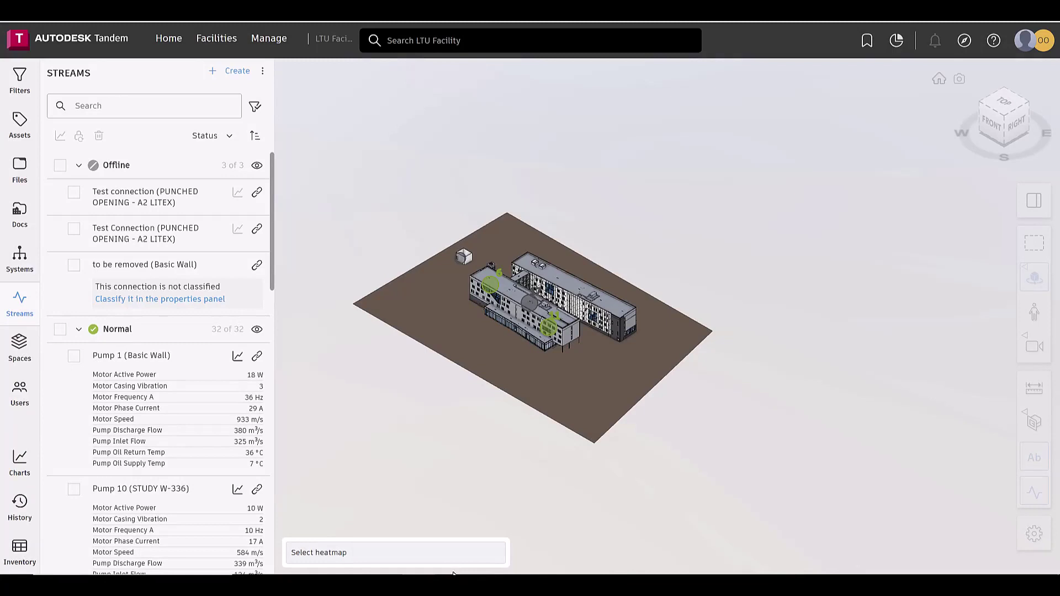
# Select the Pump 10 stream and examine its asset properties, connection values and relationships.
pyautogui.click(74, 490)
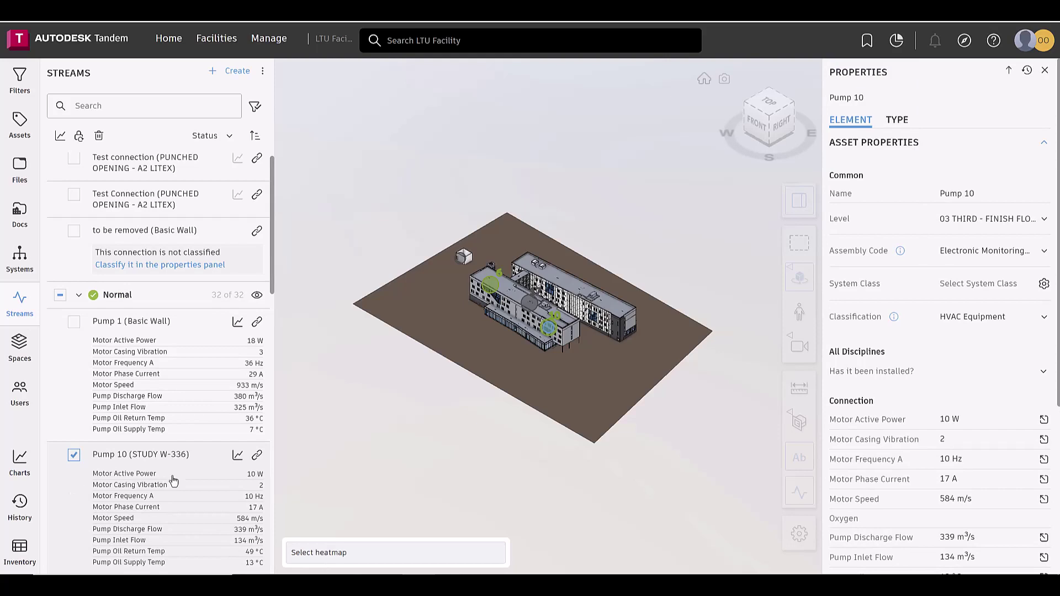
pyautogui.scroll(-2, 884, 422)
pyautogui.scroll(-3, 885, 422)
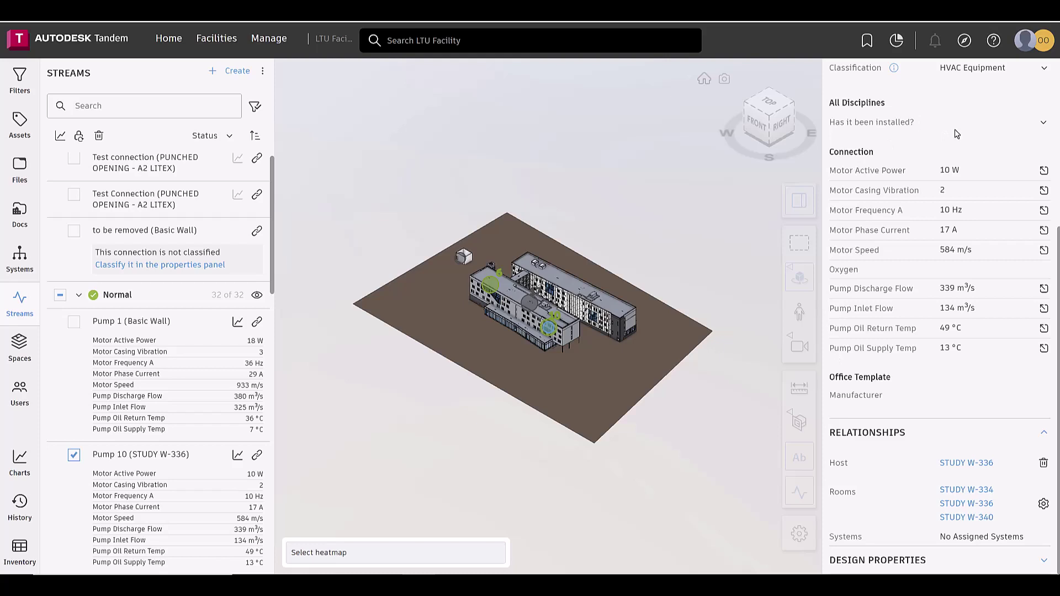
pyautogui.scroll(5, 1036, 86)
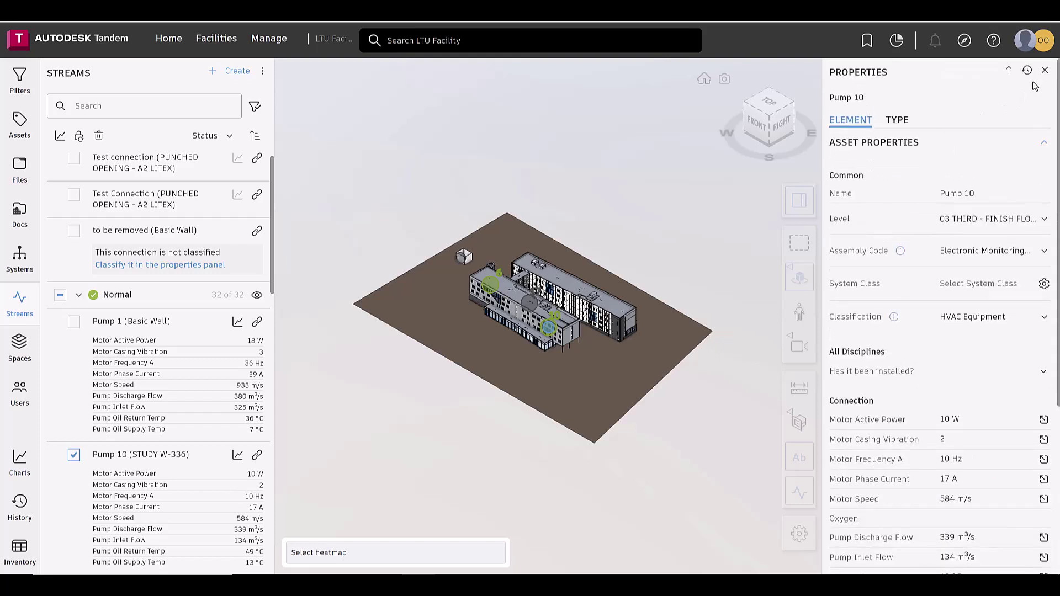
pyautogui.click(1050, 78)
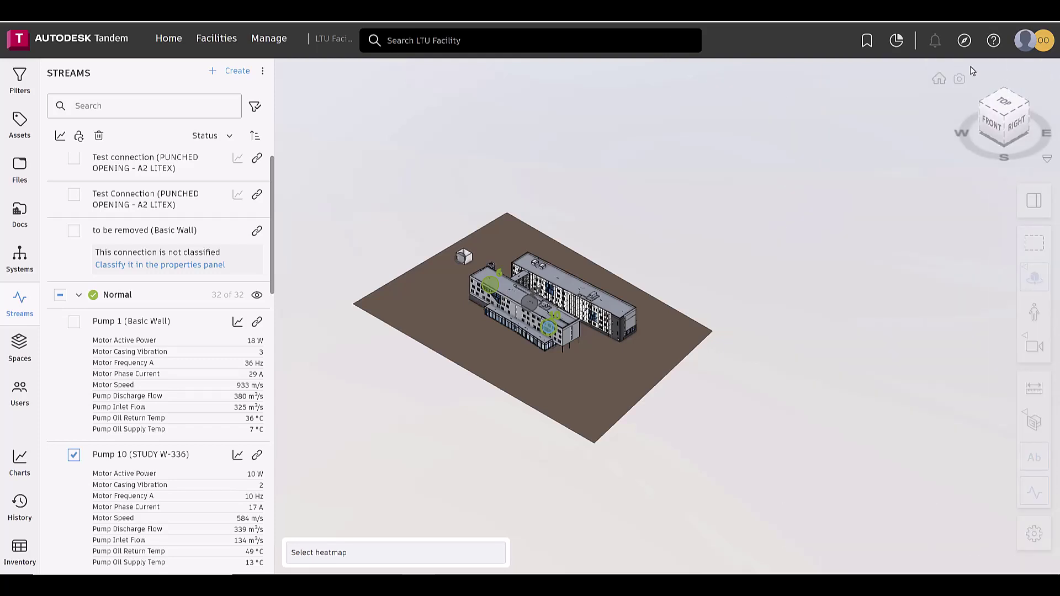
# Review the webhook integration settings for the endpoint and authorization token.
pyautogui.click(264, 74)
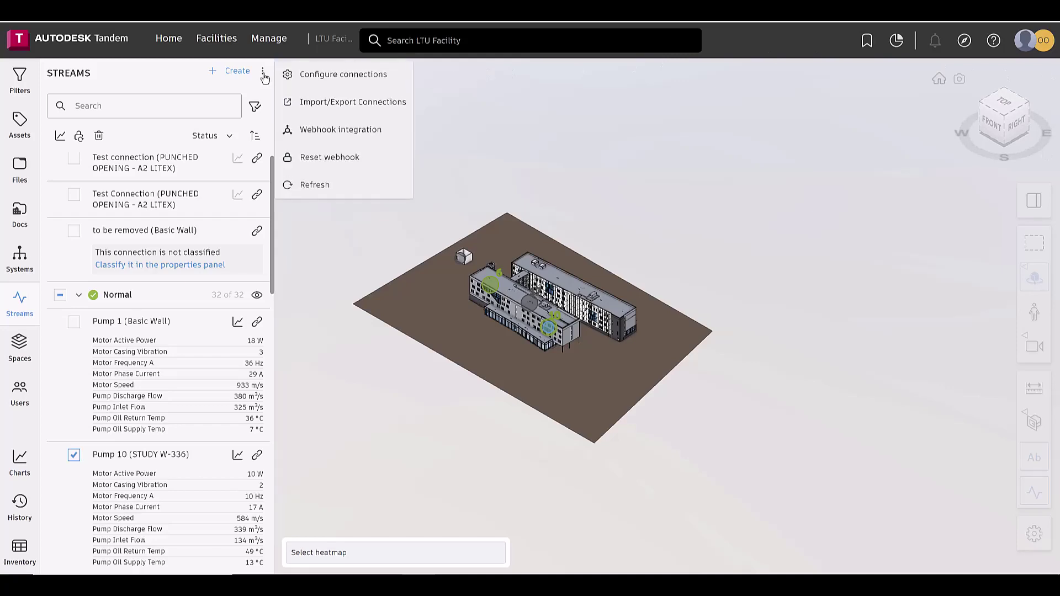
pyautogui.click(313, 130)
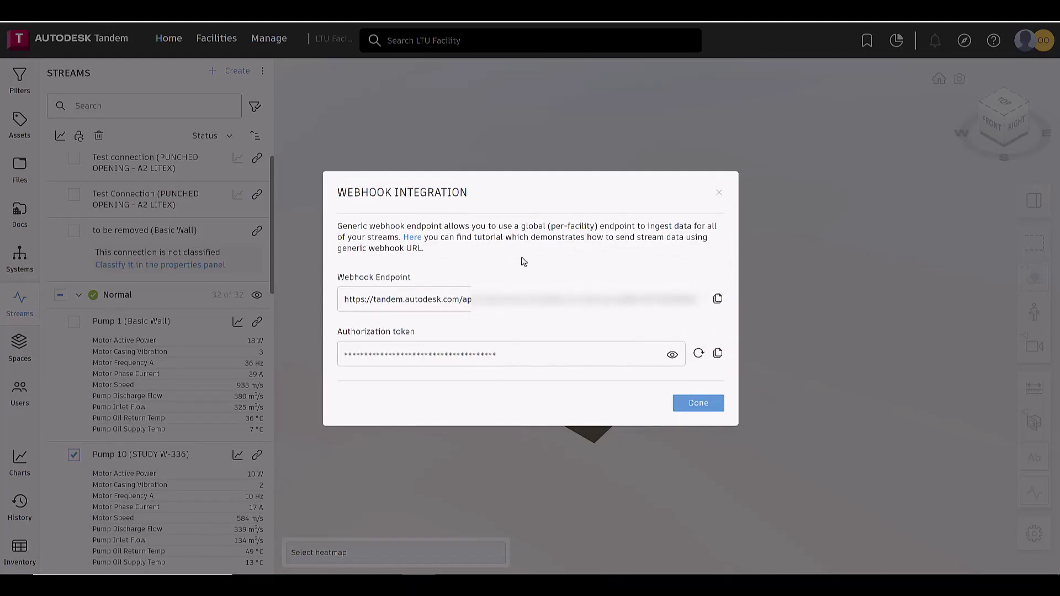
pyautogui.click(699, 403)
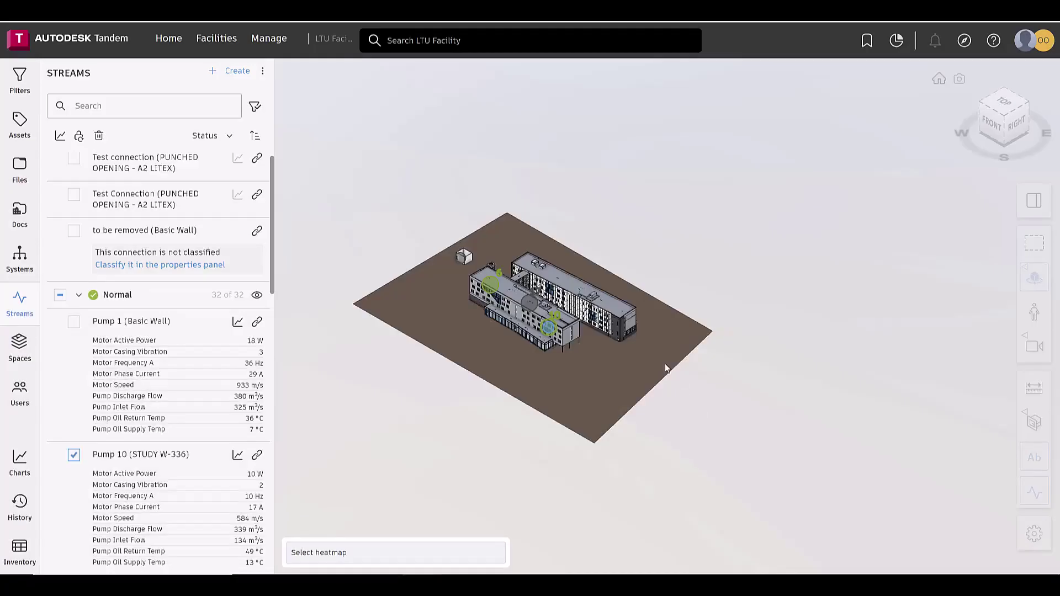
# Review the webhook secret reset confirmation and cancel it without resetting the secret.
pyautogui.click(264, 72)
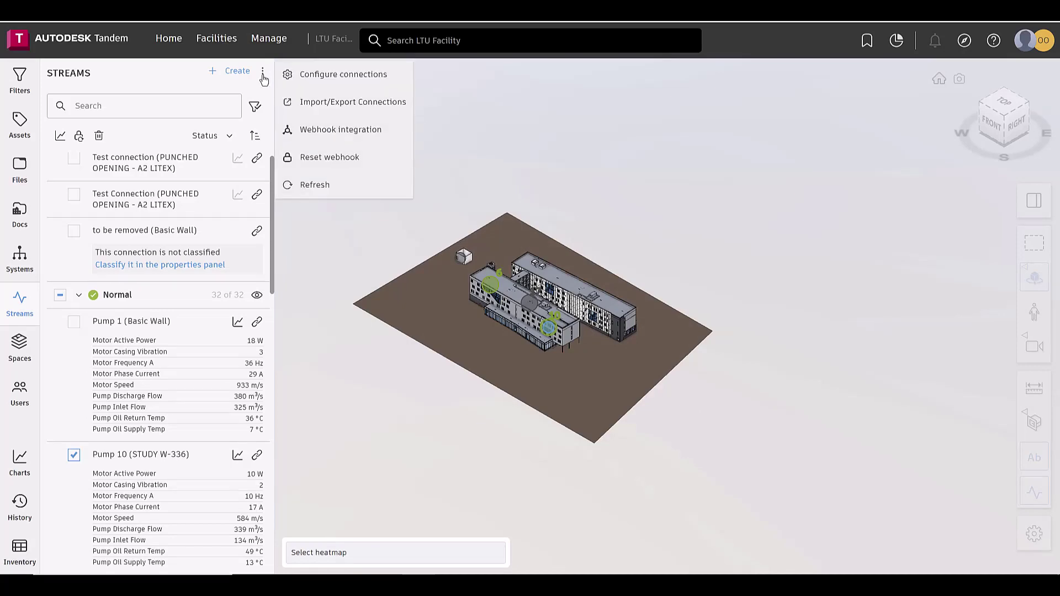
pyautogui.click(322, 158)
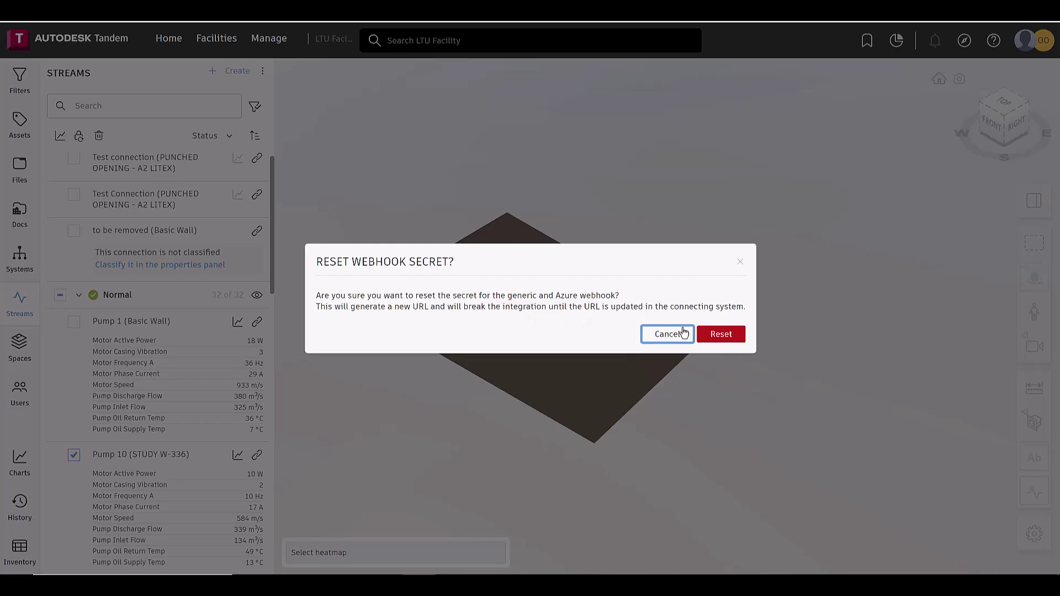
pyautogui.click(683, 333)
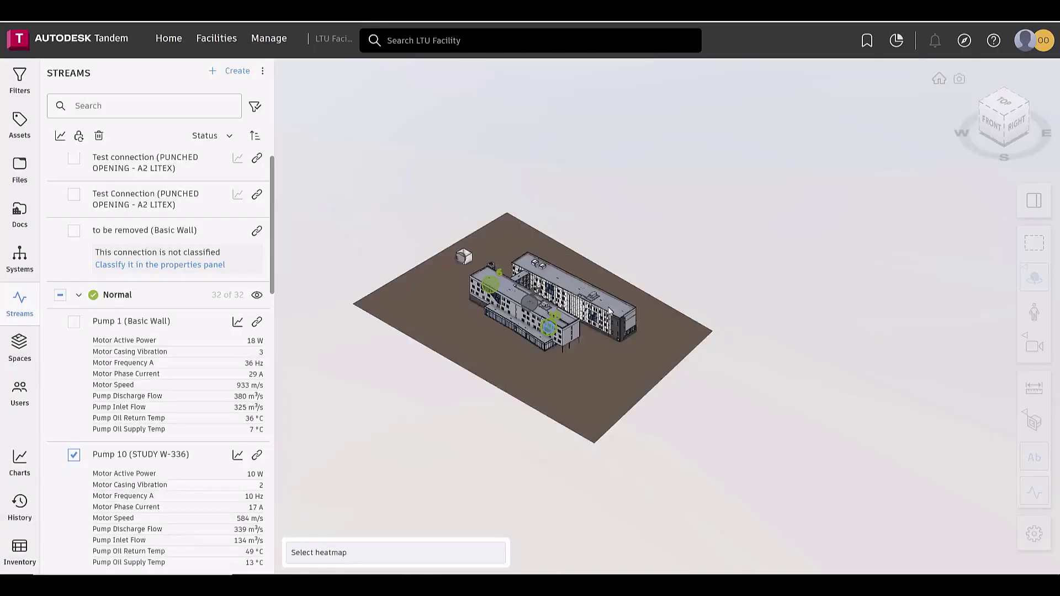
# Chart the stream data of Pump 10 and Pump 1, and enlarge the charts area.
pyautogui.click(238, 456)
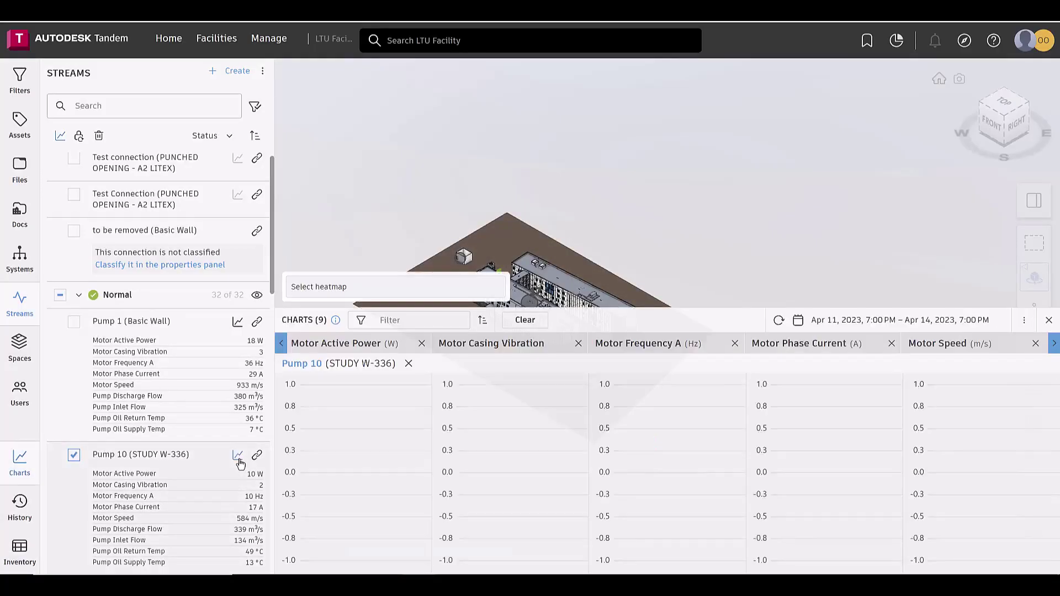
pyautogui.click(237, 323)
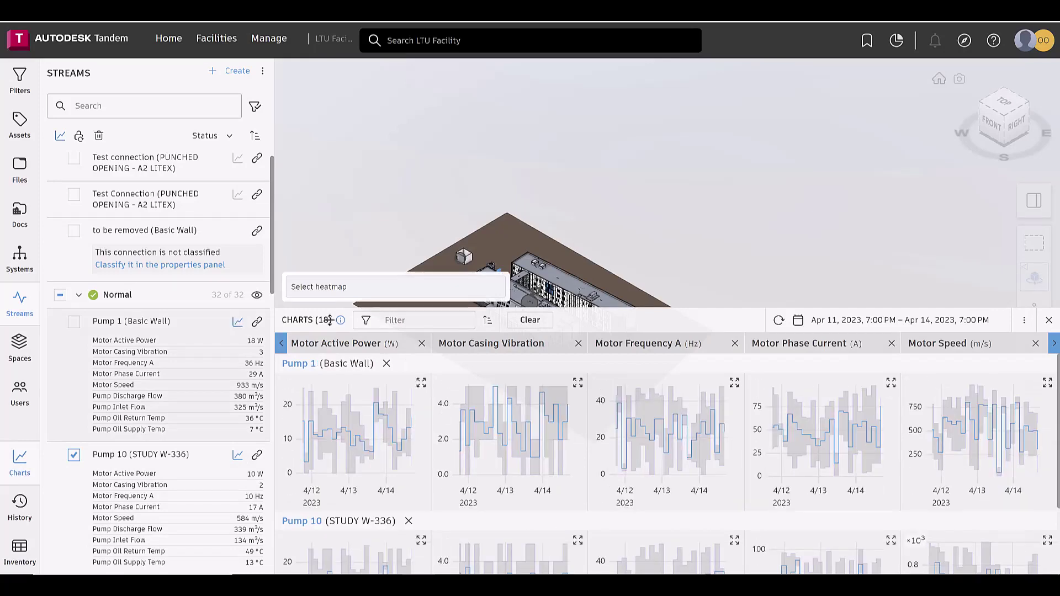
pyautogui.moveTo(584, 262); pyautogui.dragTo(564, 142)
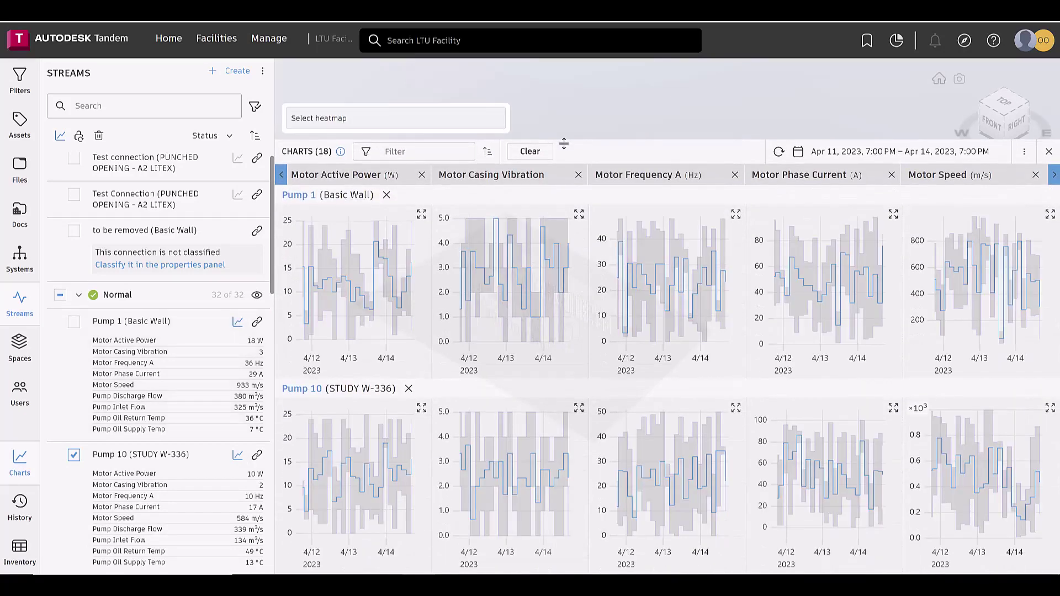
# Filter the charts to Motor Active Power and Motor Casing Vibration.
pyautogui.click(445, 158)
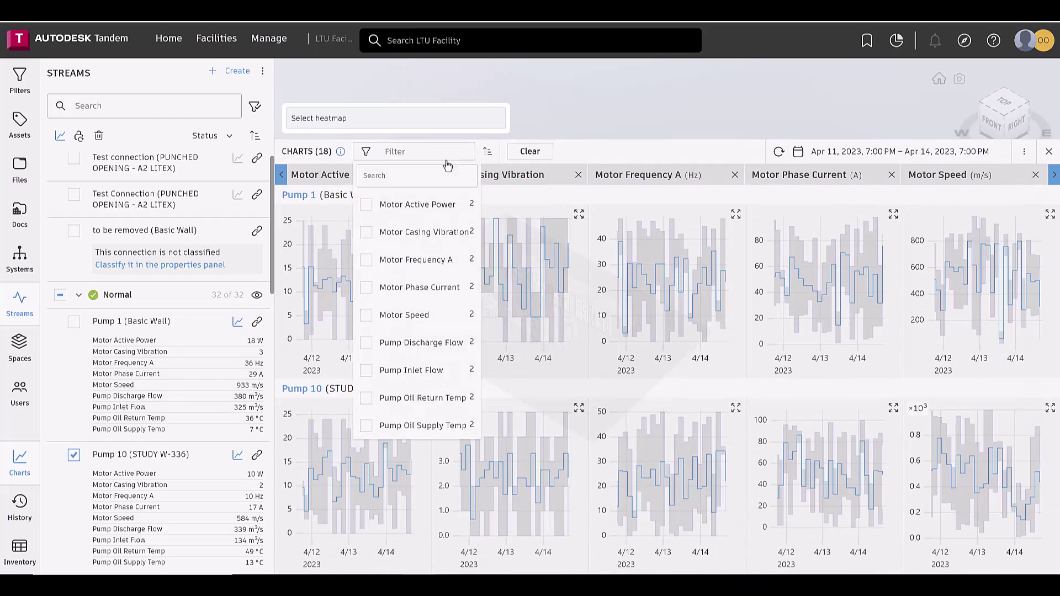
pyautogui.click(419, 206)
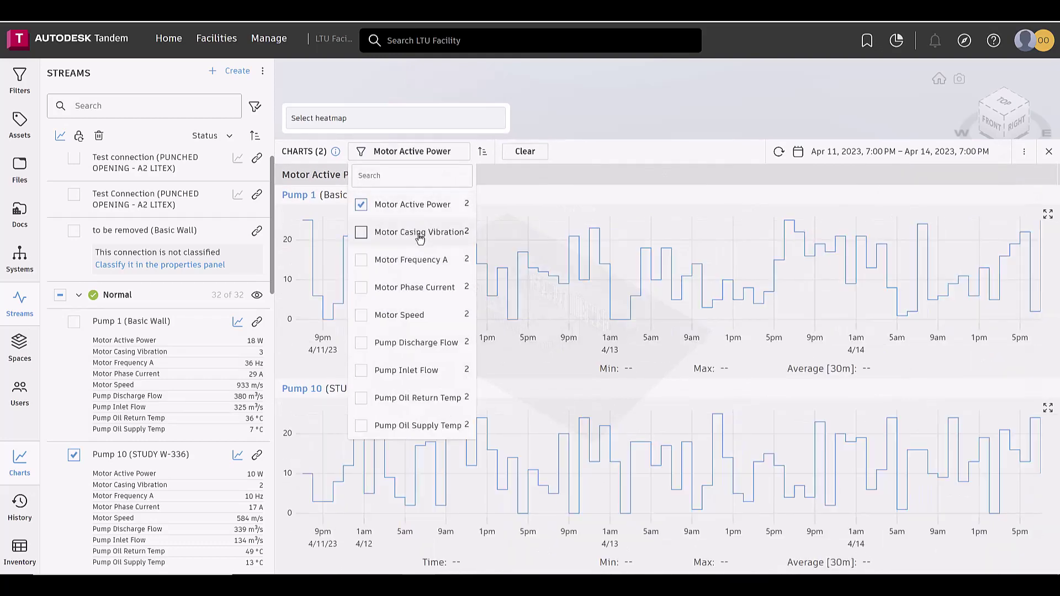
pyautogui.click(419, 234)
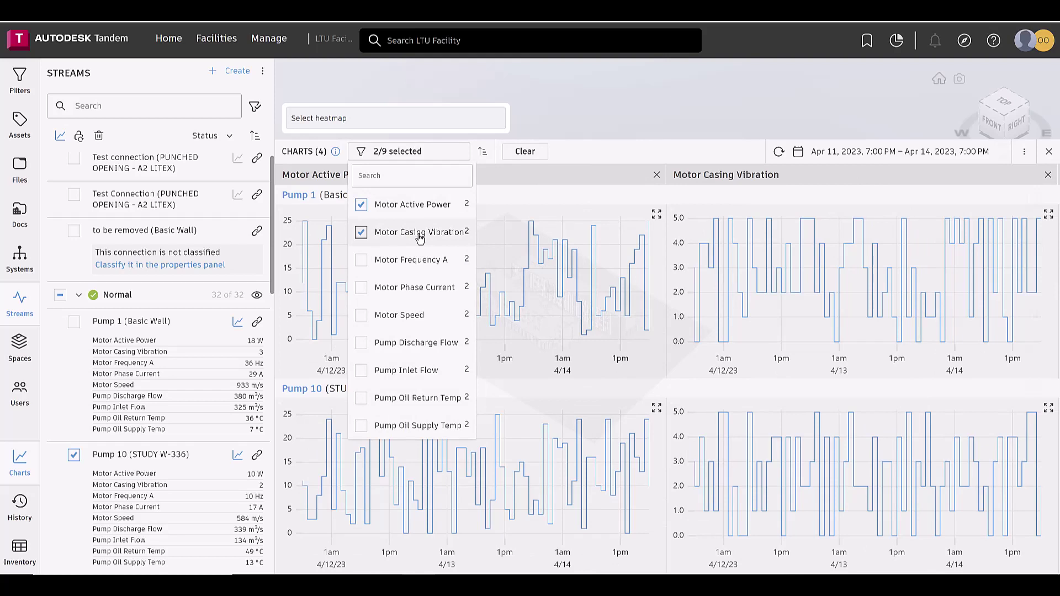
pyautogui.click(409, 163)
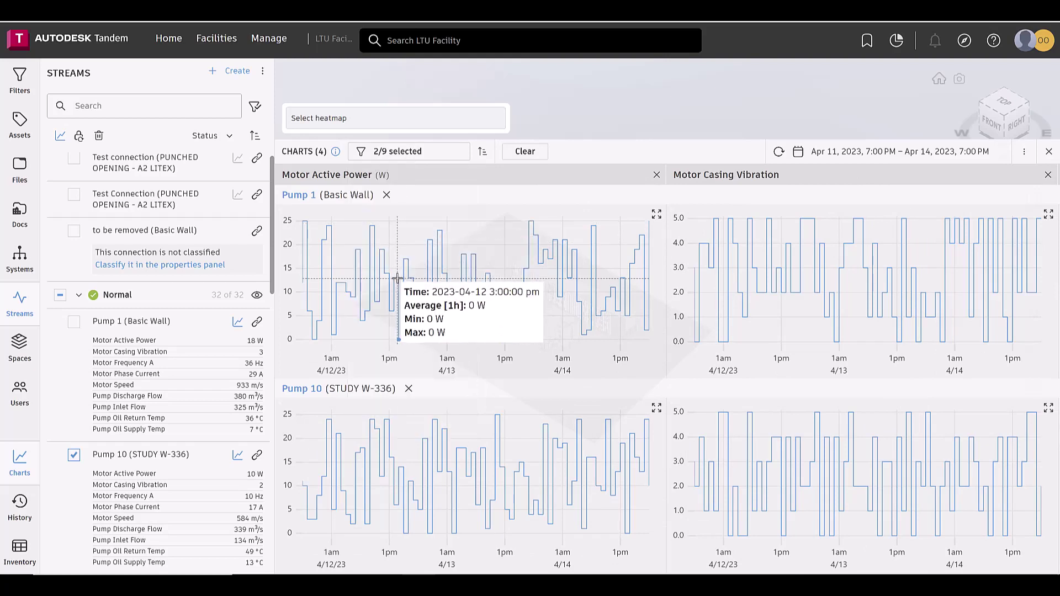
# Examine the pump charts over wider and narrower time ranges, and close the charts.
pyautogui.scroll(-2, 397, 278)
pyautogui.scroll(-3, 398, 278)
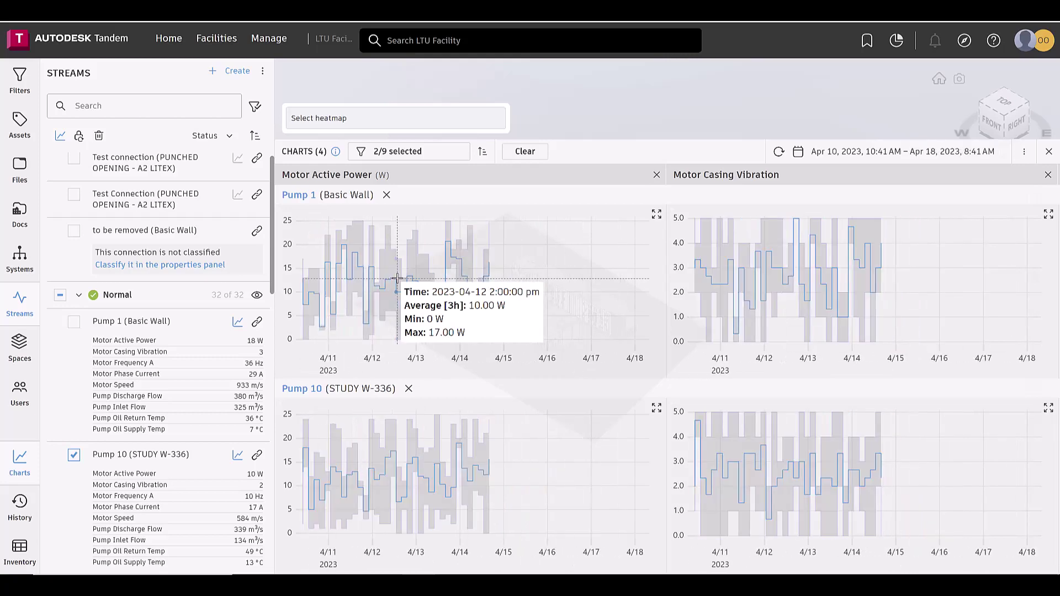
pyautogui.scroll(4, 398, 278)
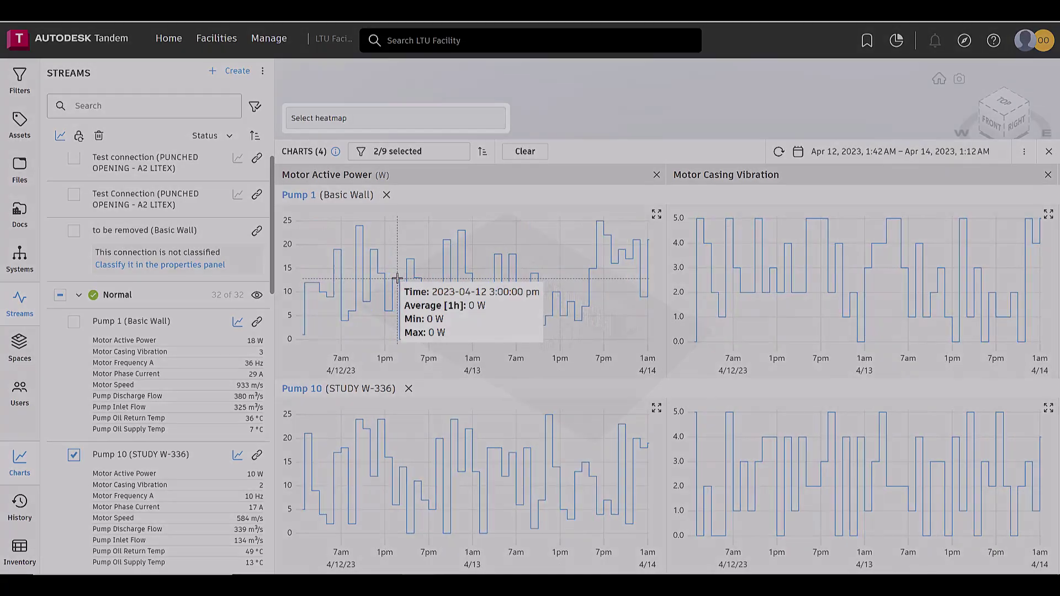
pyautogui.click(1049, 151)
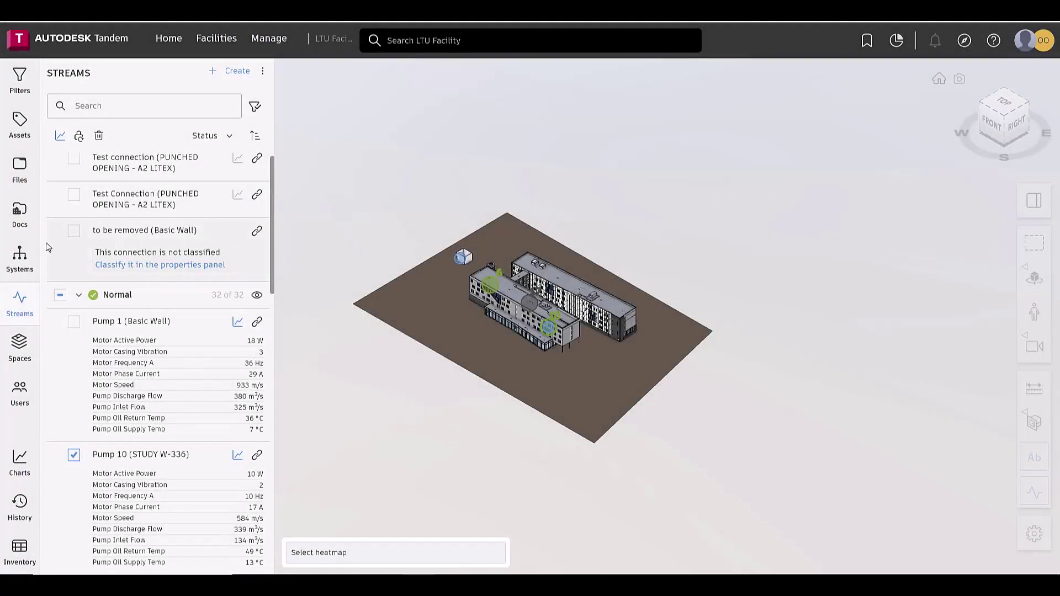
# Adjust the filter configuration so the facility's systems can be listed, and isolate the Domestic Water system in the model.
pyautogui.click(18, 260)
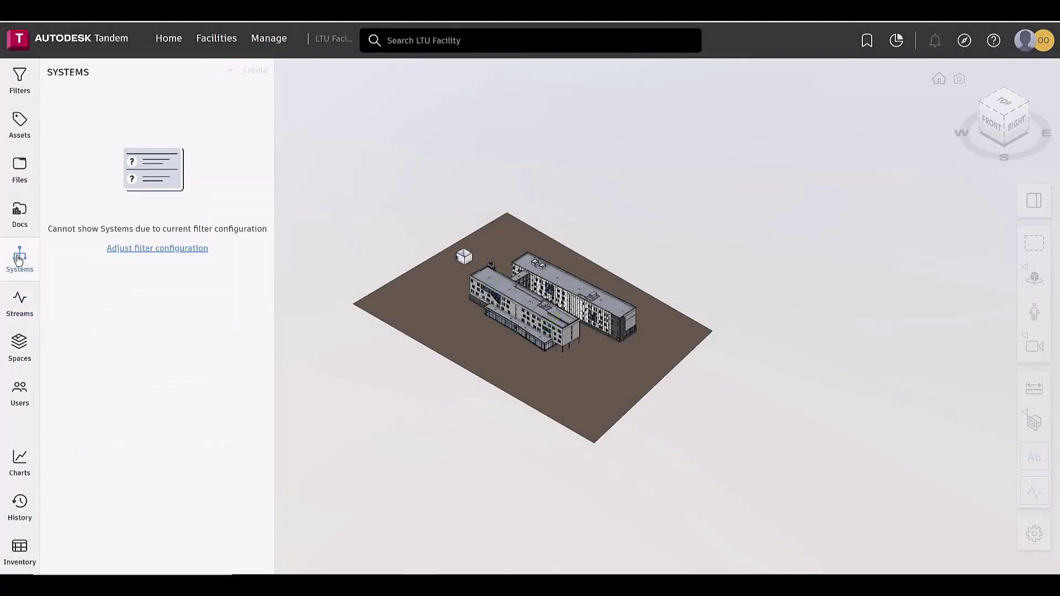
pyautogui.click(126, 250)
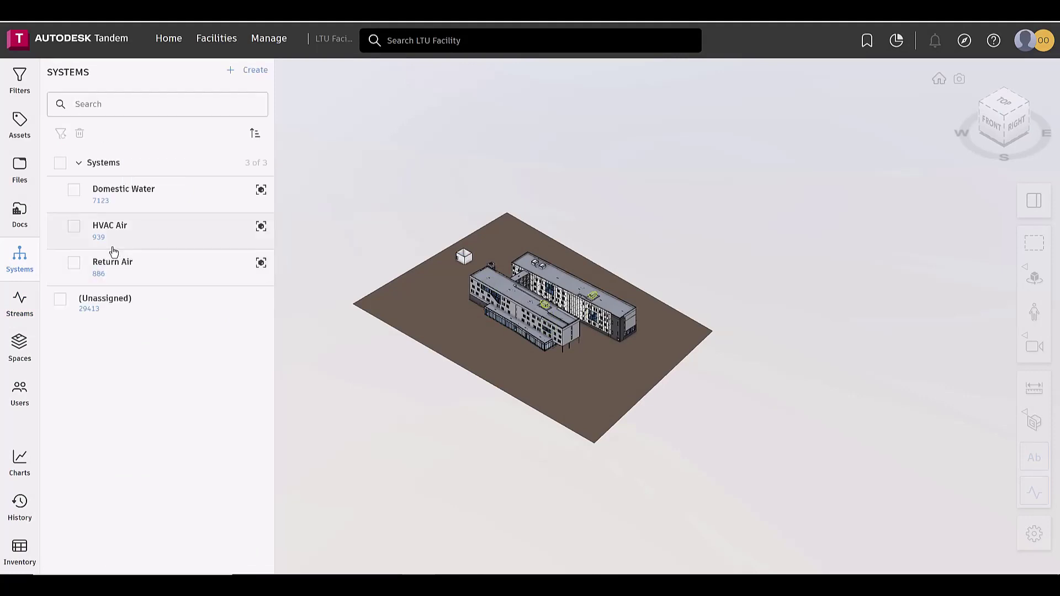
pyautogui.click(76, 191)
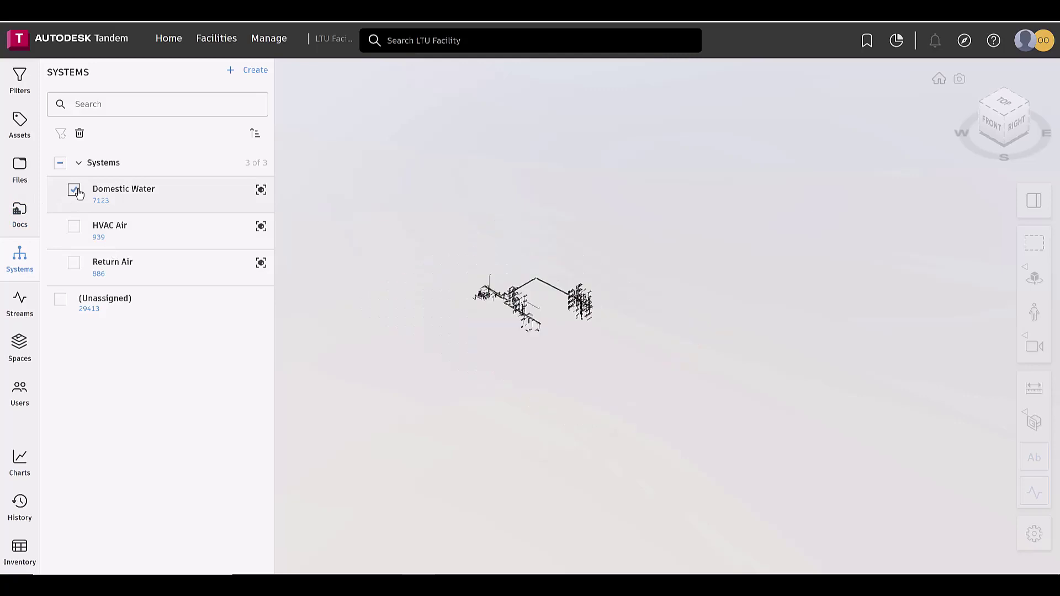